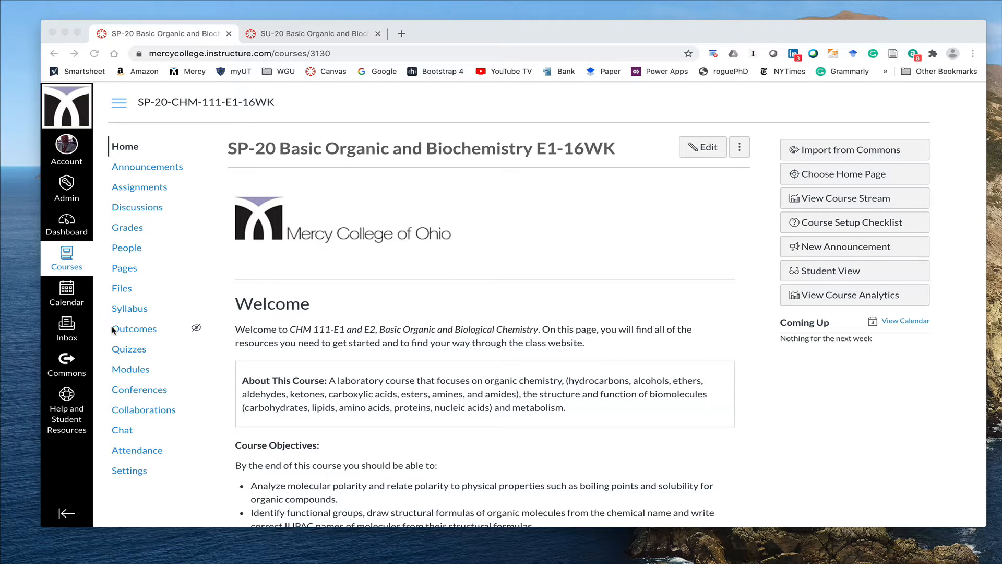
Review the quiz list of the SP-20 course and open the course's content export page.
click(129, 351)
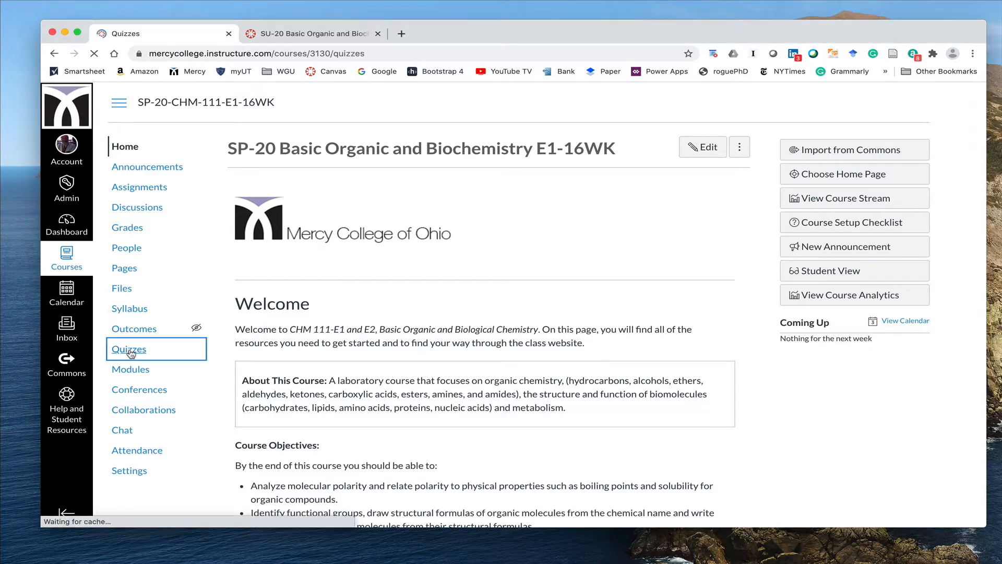
scroll(555, 273, down, 2)
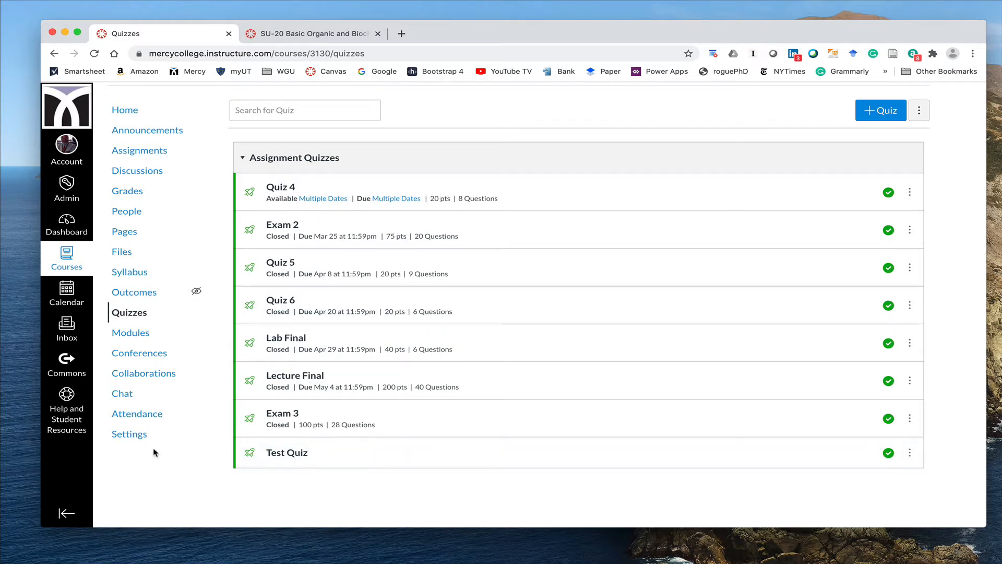
click(139, 435)
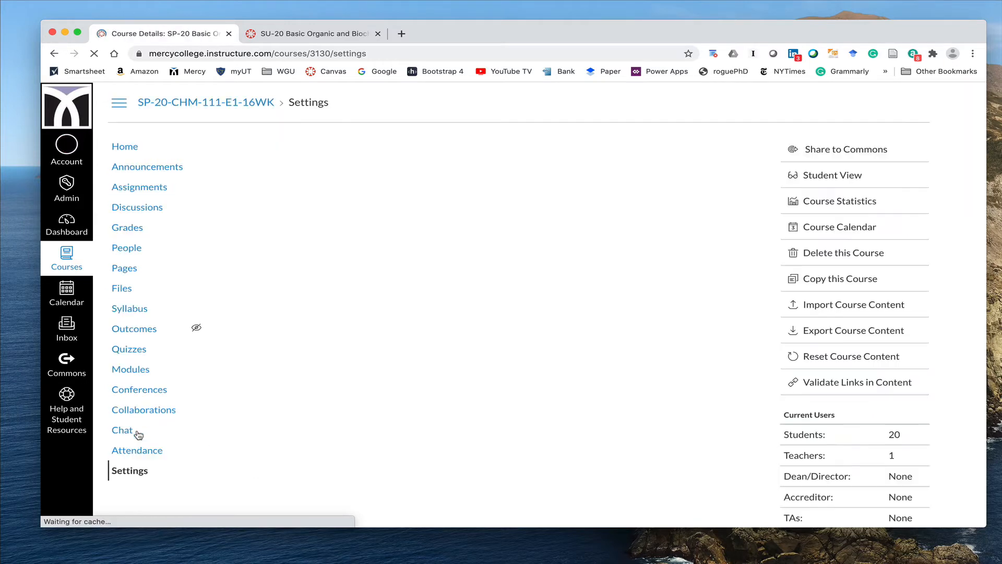
click(847, 331)
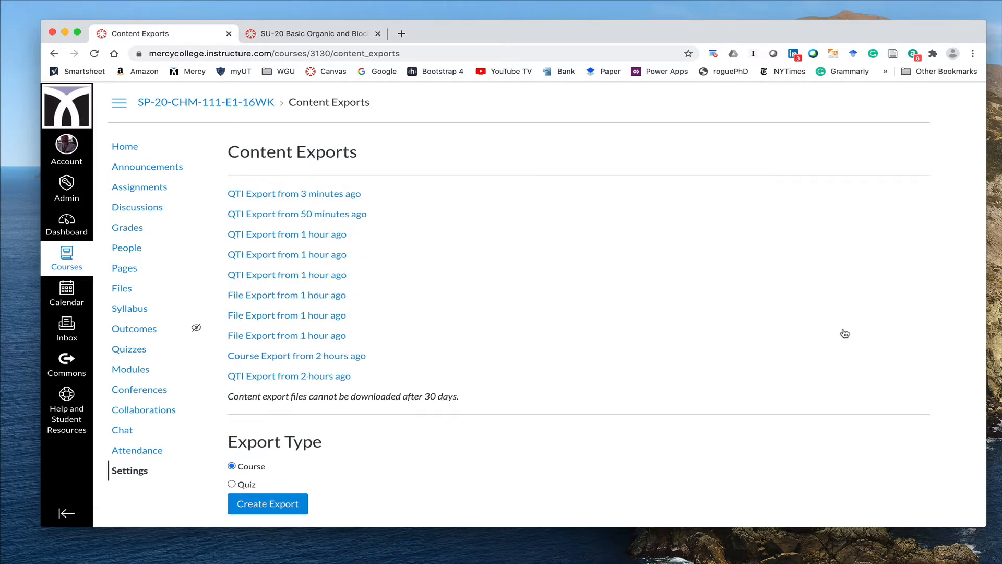
Create a quiz export containing only Test Quiz and download the resulting export file.
scroll(844, 333, down, 1)
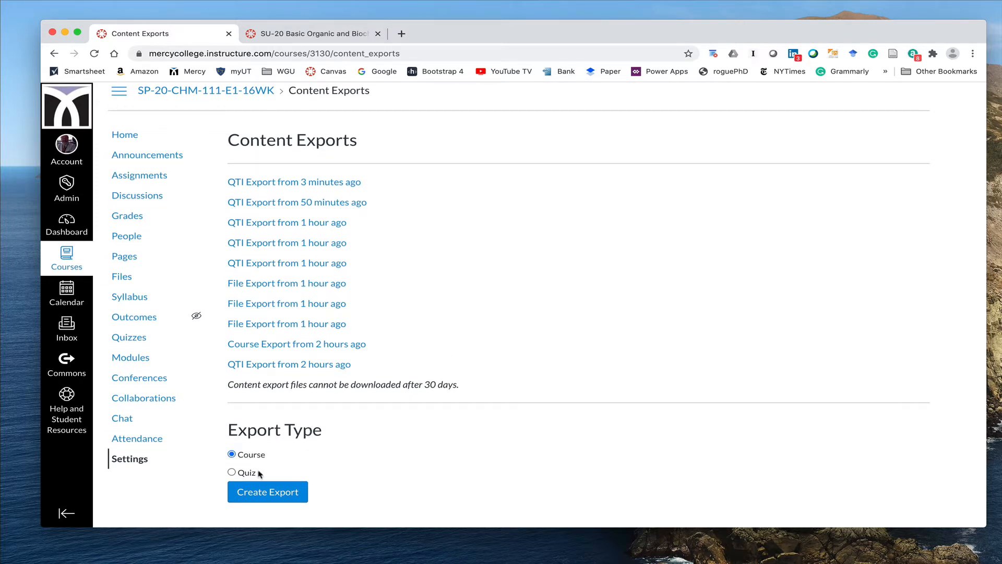
click(241, 473)
scroll(532, 434, down, 5)
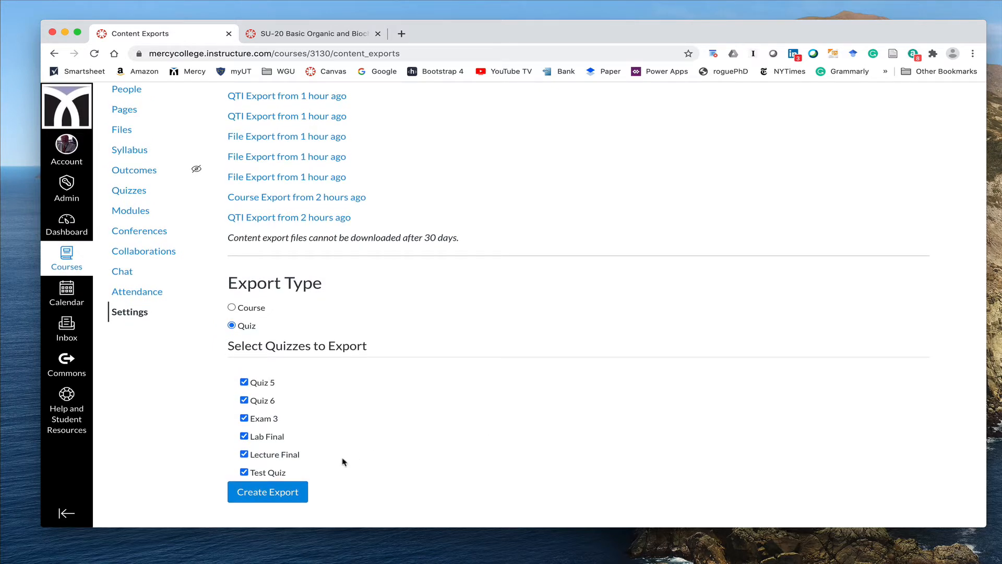
scroll(420, 432, up, 3)
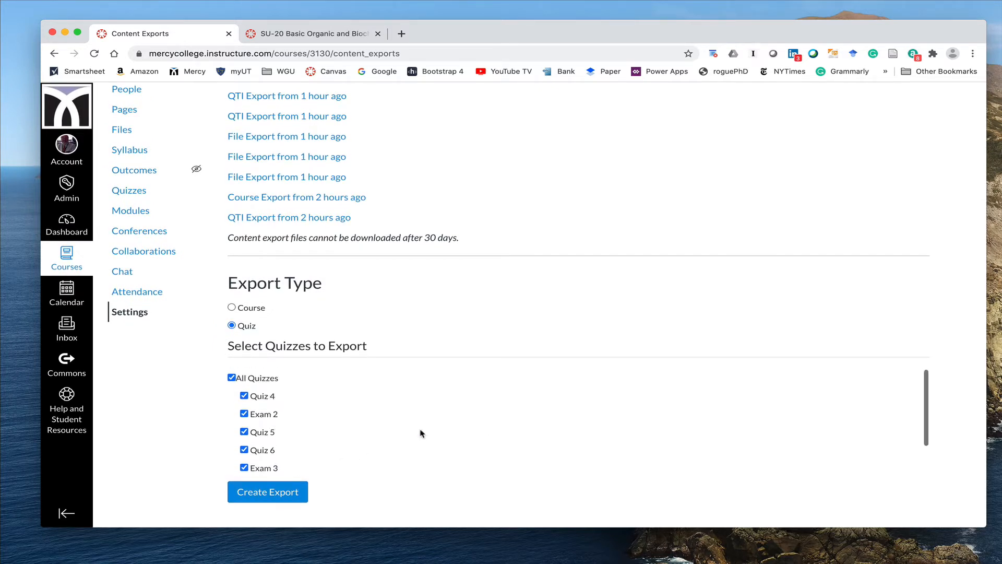
click(231, 378)
scroll(385, 389, down, 3)
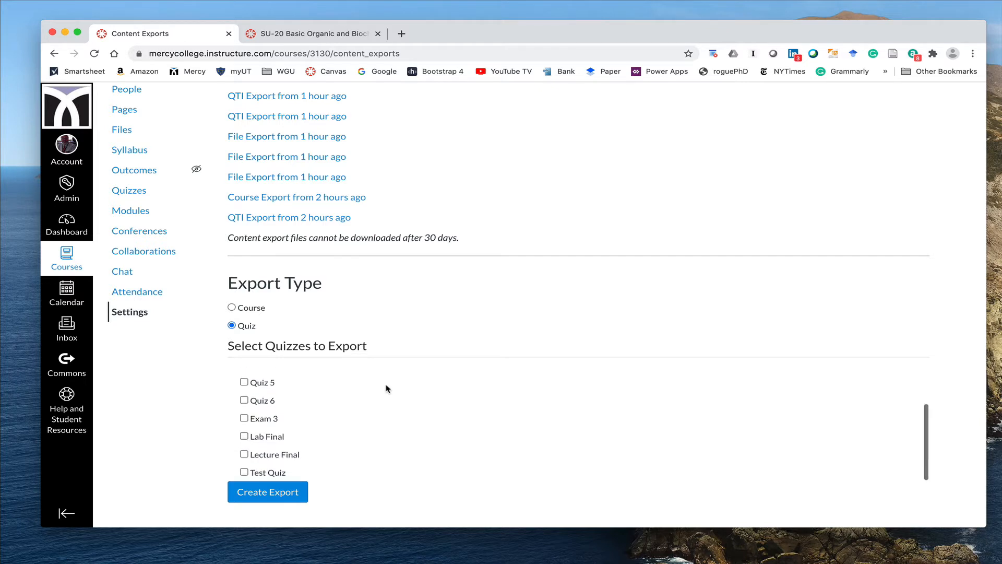
click(244, 472)
click(267, 490)
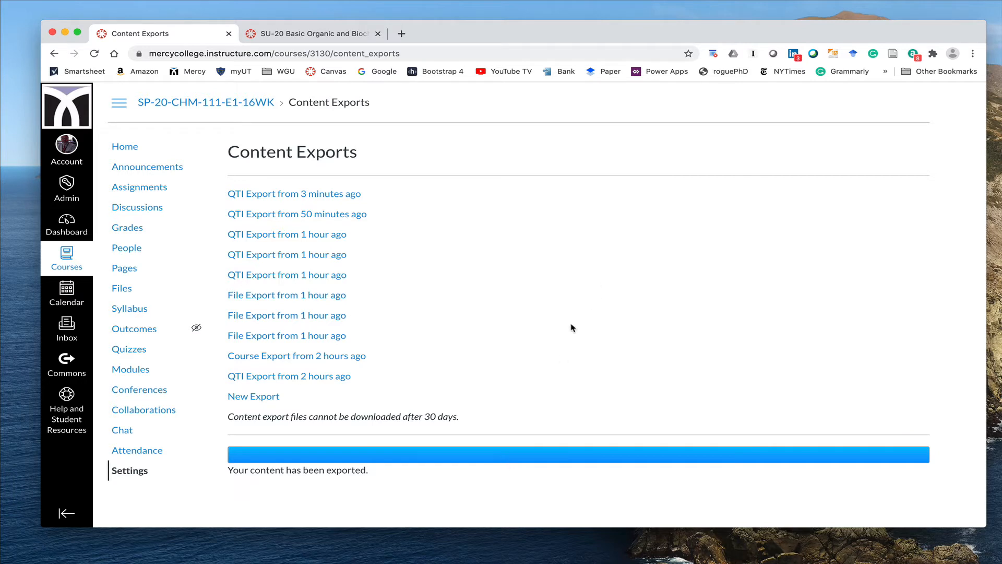
click(262, 401)
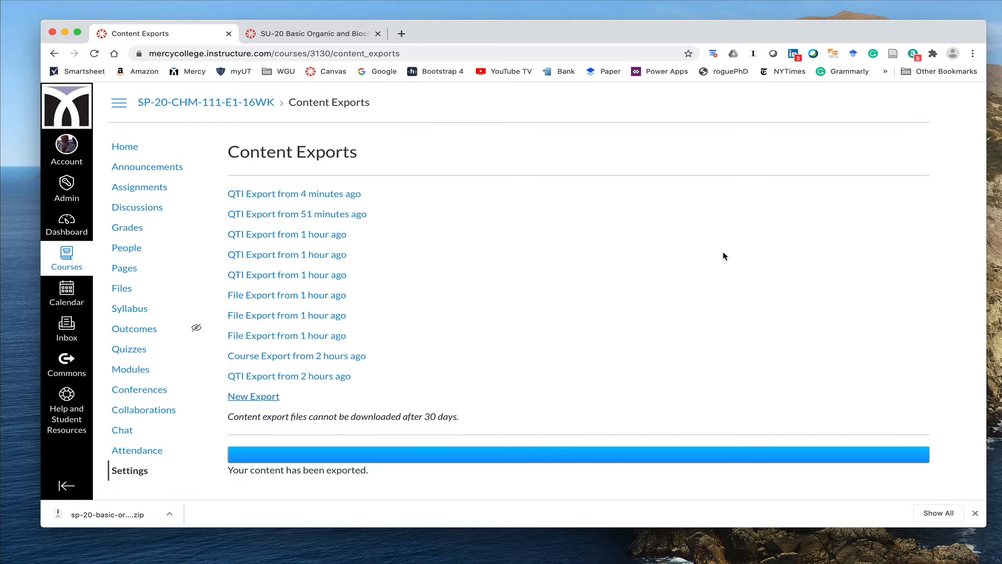
Switch to the SU-20 course, review its existing quizzes and open its content import page.
click(307, 34)
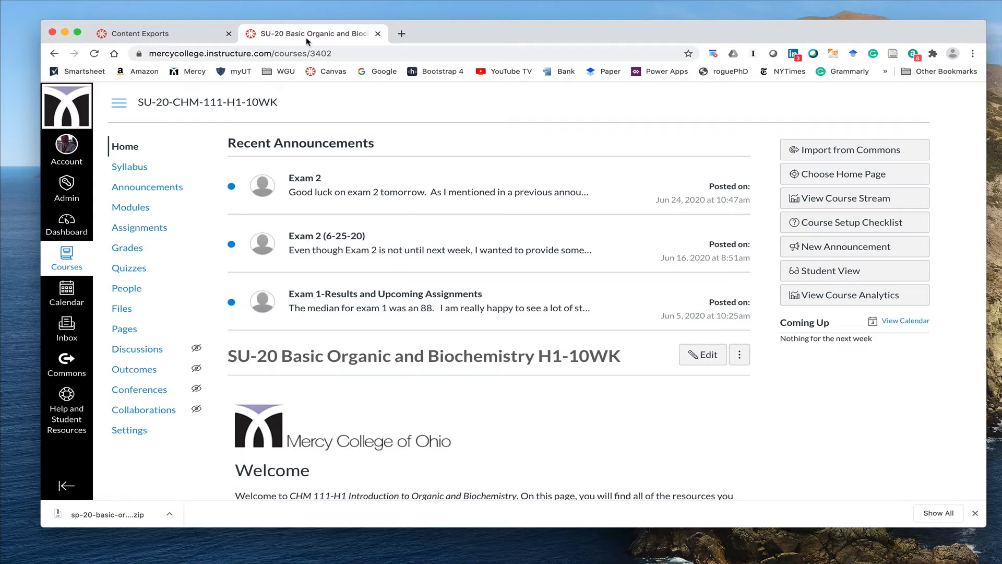
click(142, 268)
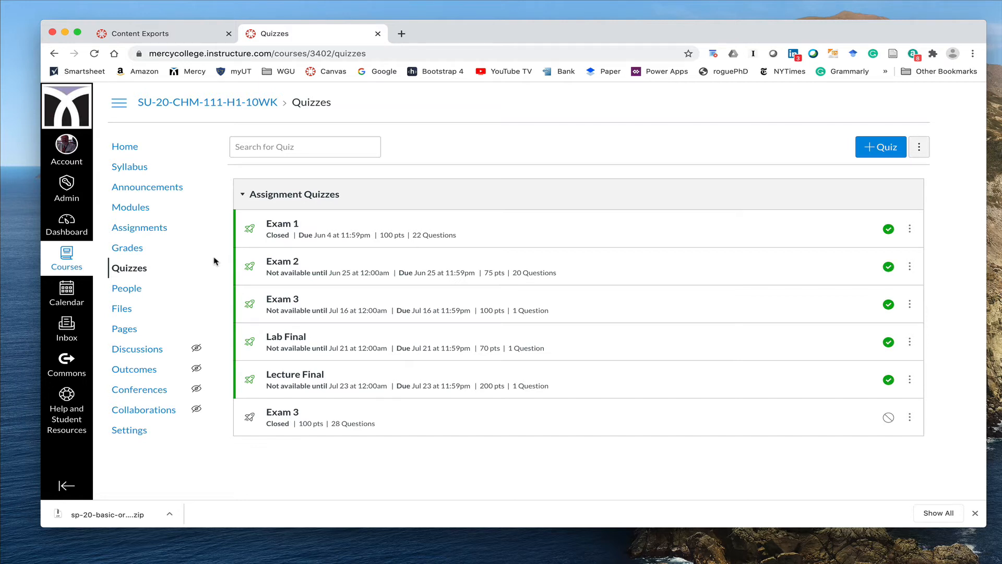
click(137, 428)
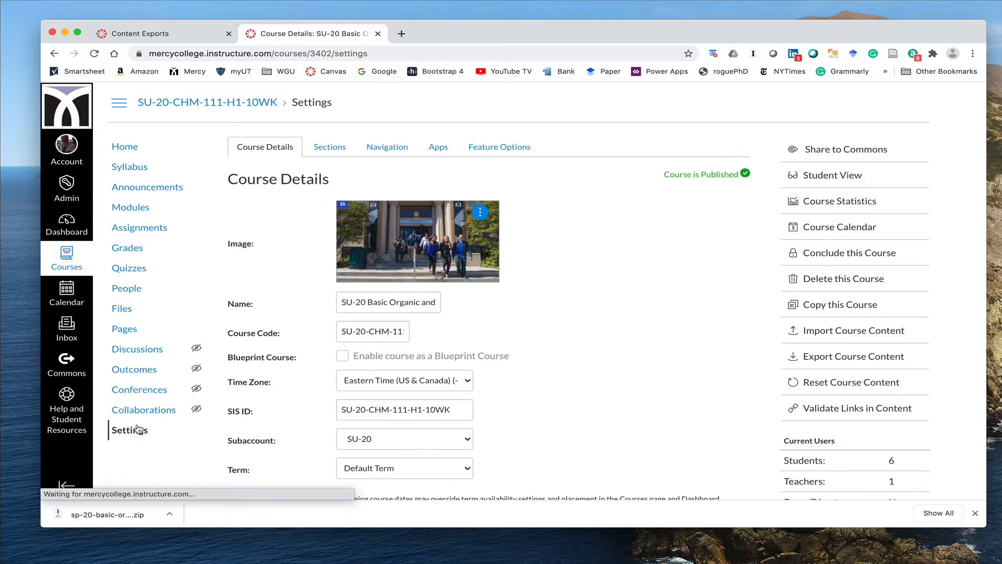
click(846, 331)
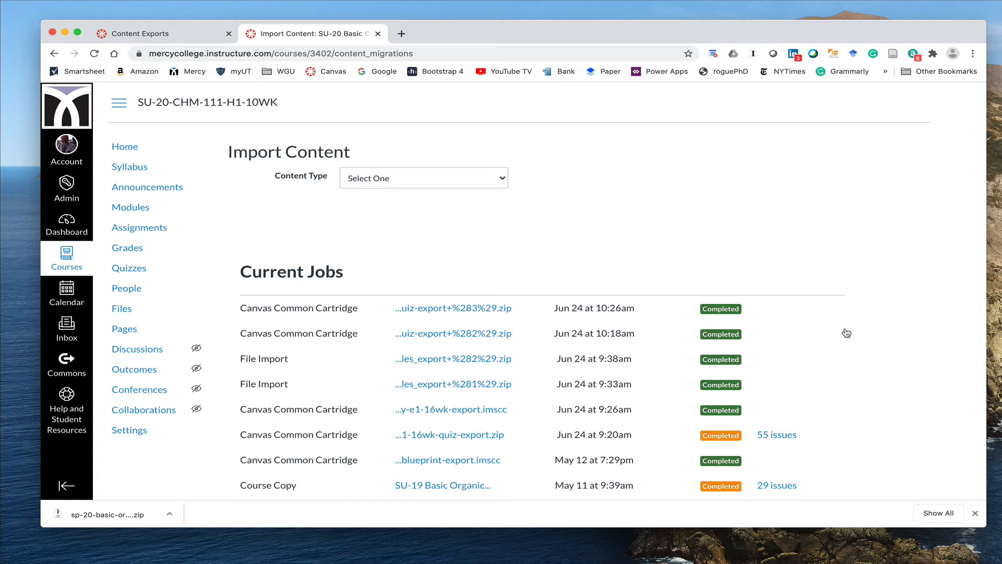
Set the import content type to Canvas Course Export Package and choose the newest SP-20 export (5) zip from Downloads as the source.
click(504, 180)
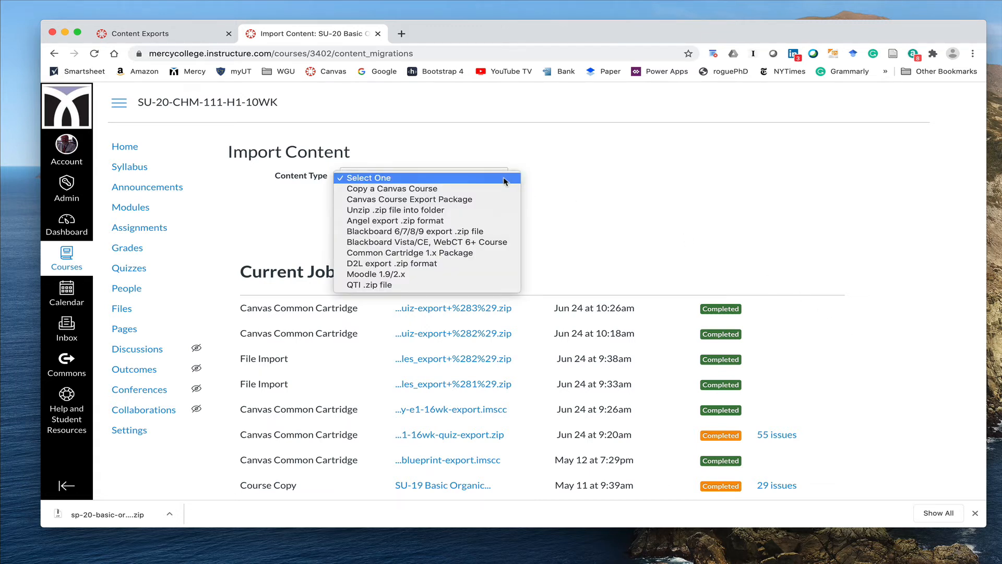
click(481, 204)
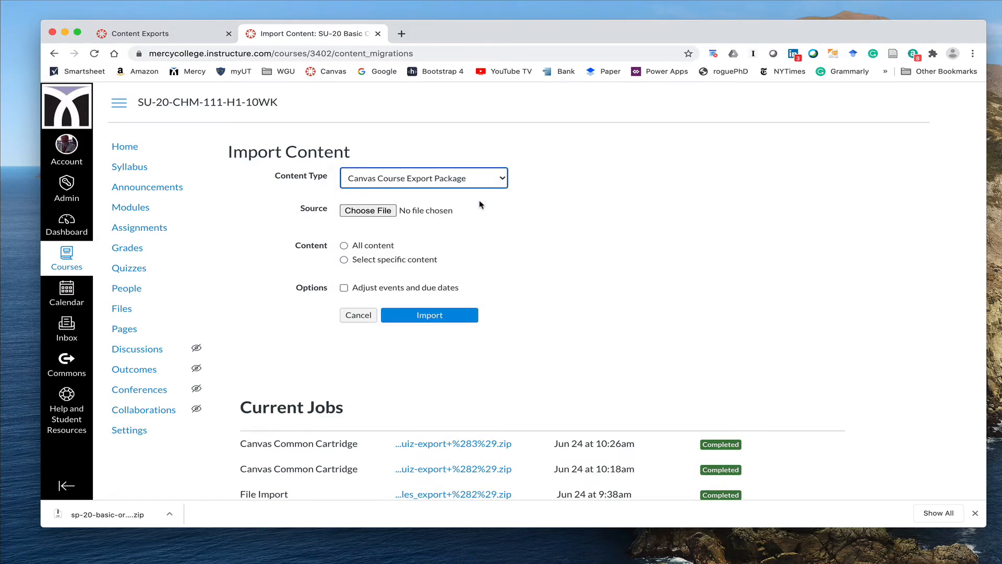
click(373, 212)
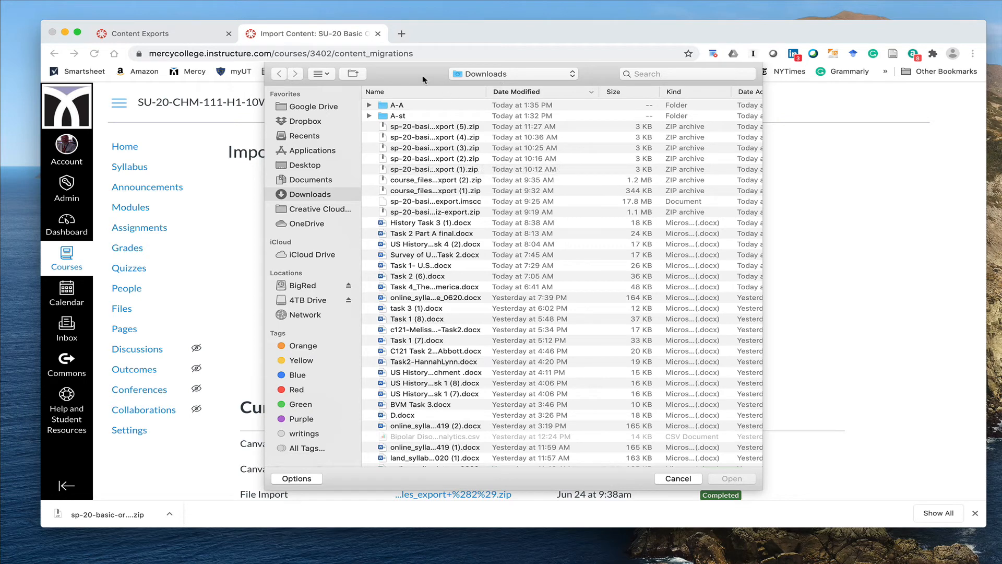
click(427, 130)
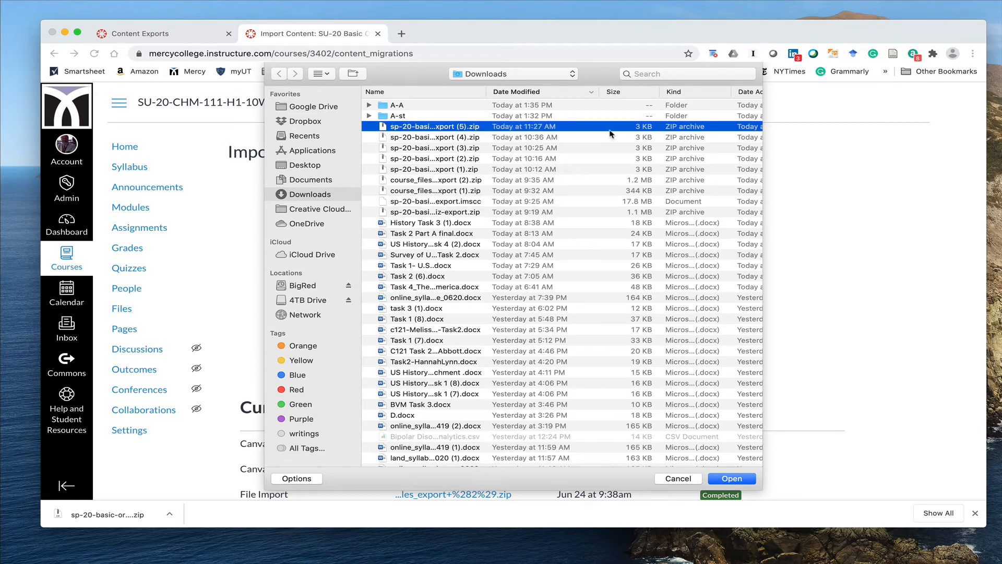
click(716, 482)
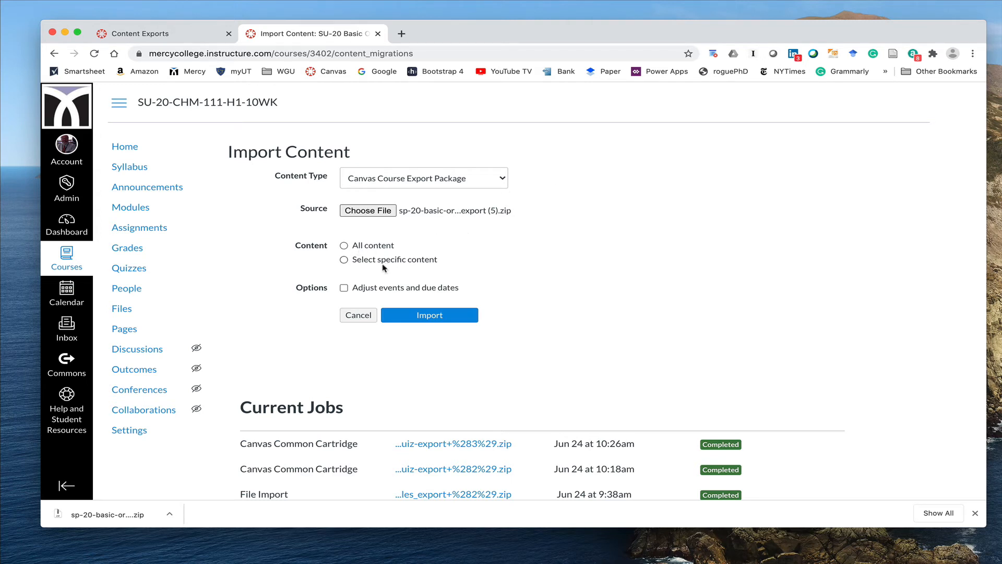
Start the import with specific content chosen and open the content selection for the new import job.
click(344, 261)
click(443, 315)
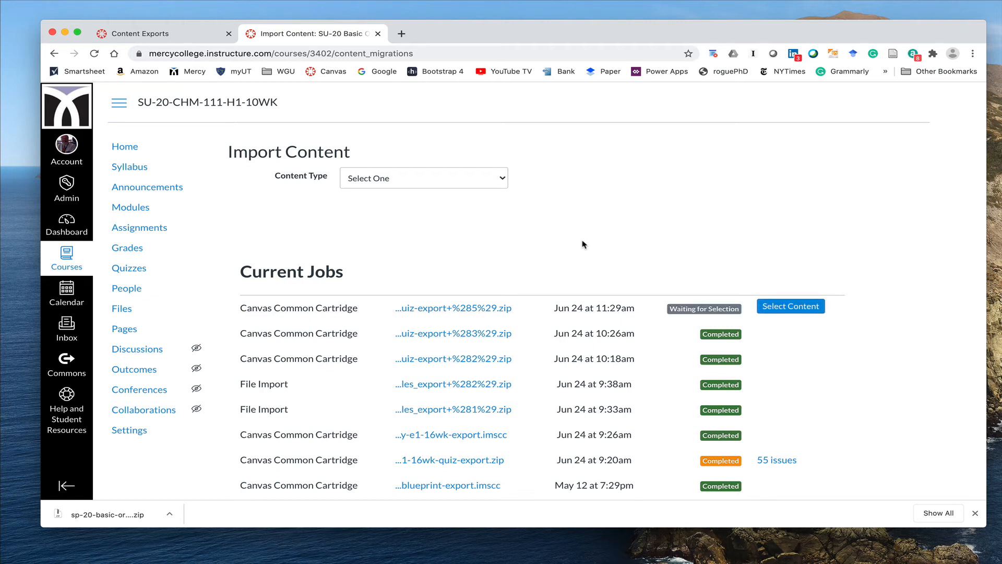
click(778, 308)
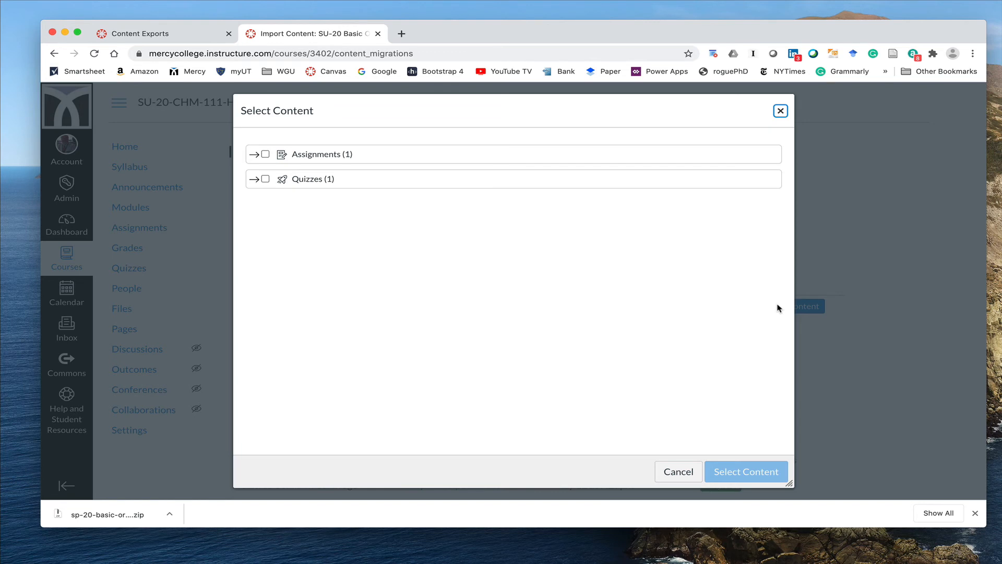
Choose Test Quiz under Quizzes as the content to import and check the SU-20 course's quiz list.
click(254, 179)
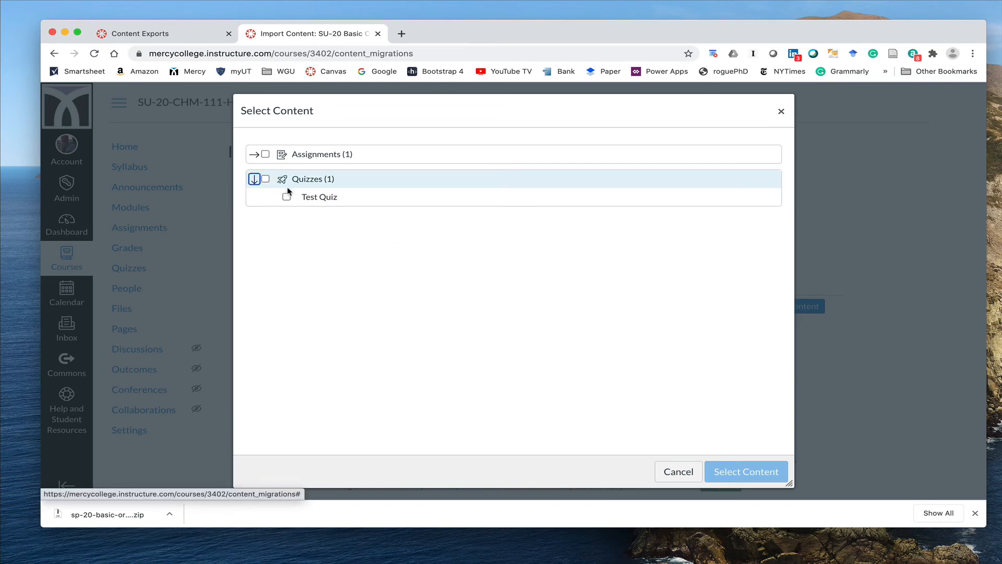
click(286, 197)
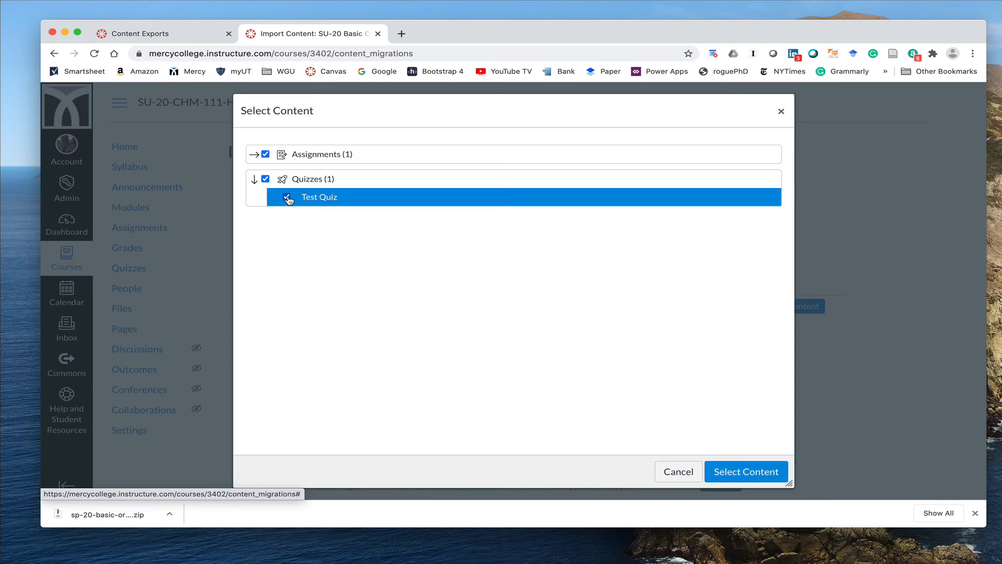
click(746, 470)
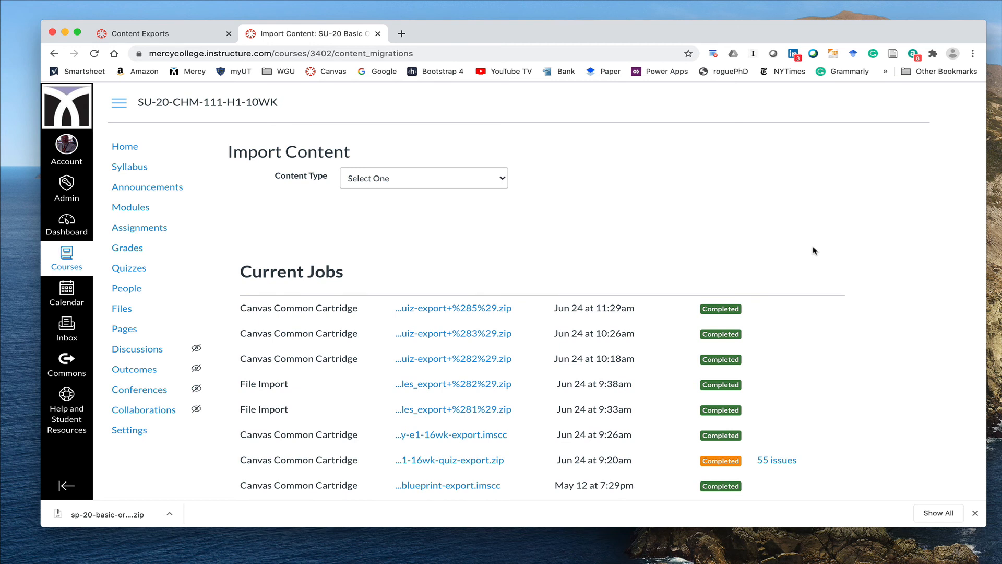
click(145, 271)
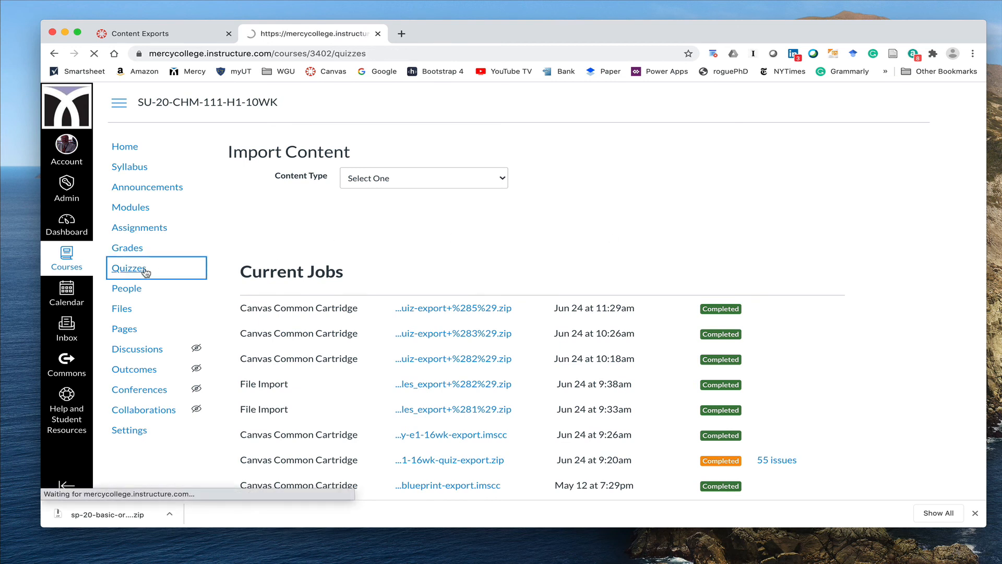
scroll(607, 251, down, 1)
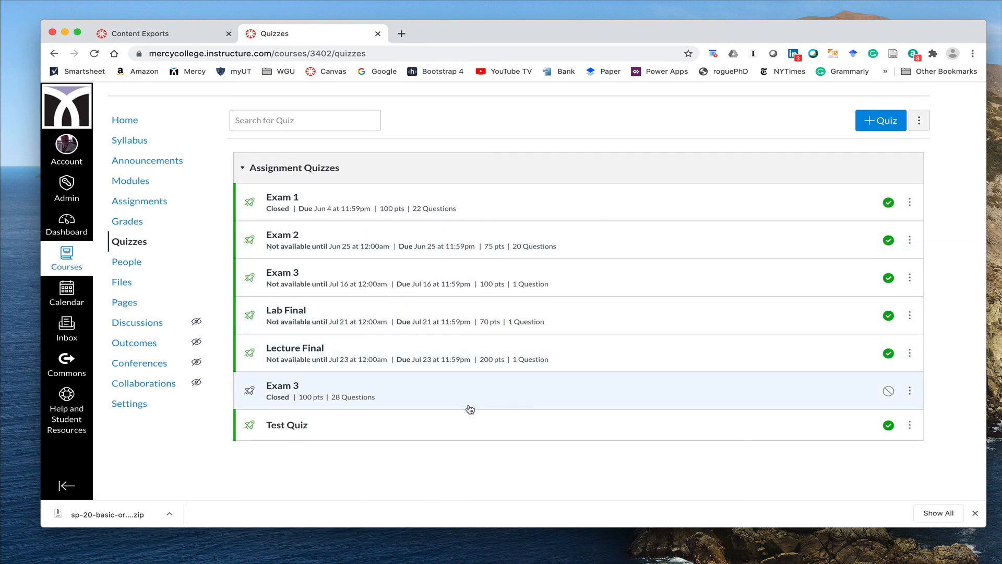